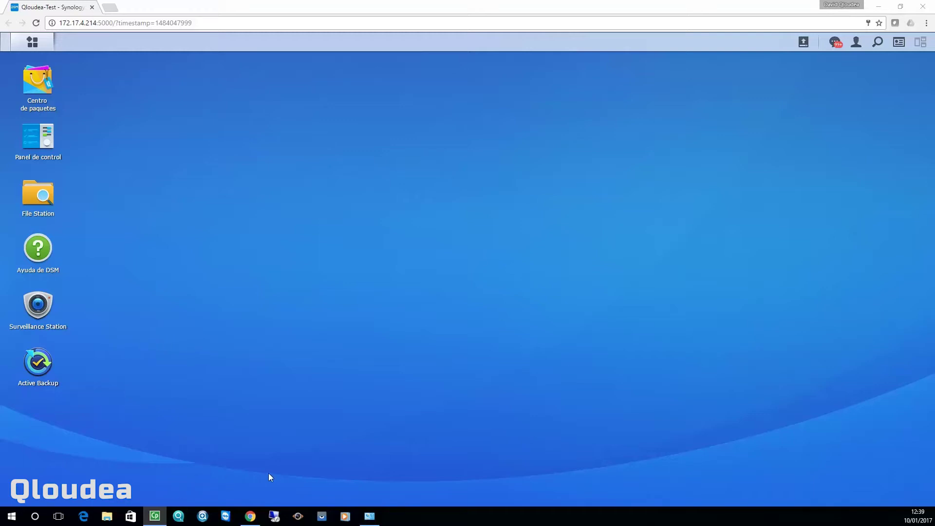
Launch Active Backup and display its Windows backup task list
{"action": "left_click", "coordinate": [40, 364]}
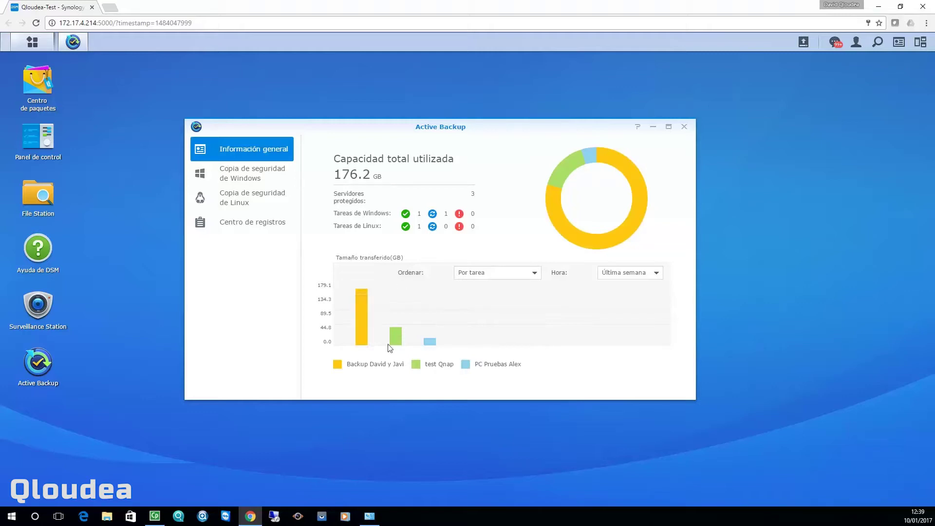
{"action": "left_click", "coordinate": [244, 175]}
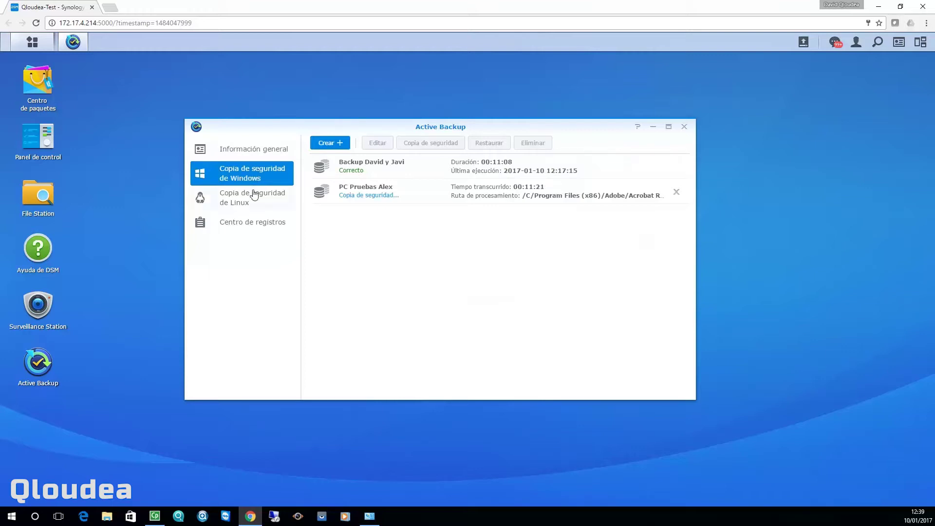
{"action": "left_click", "coordinate": [248, 204]}
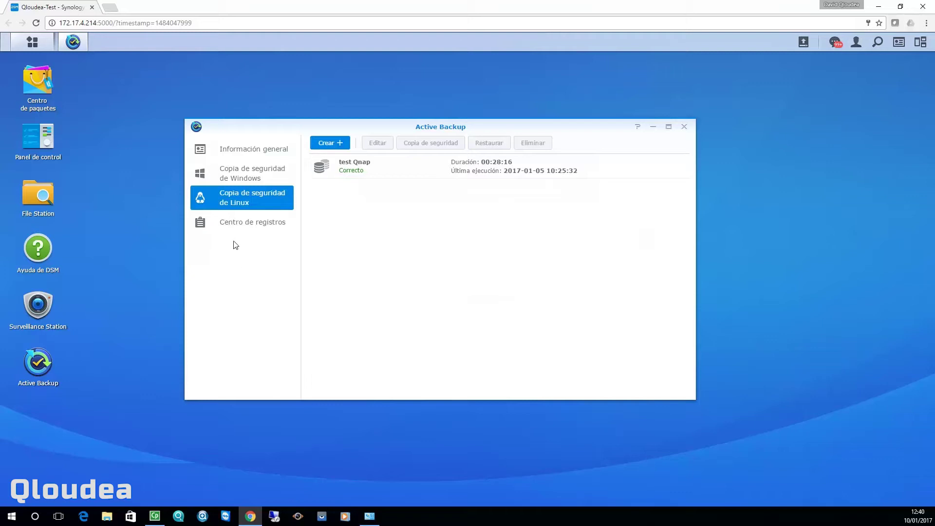
{"action": "left_click", "coordinate": [241, 229]}
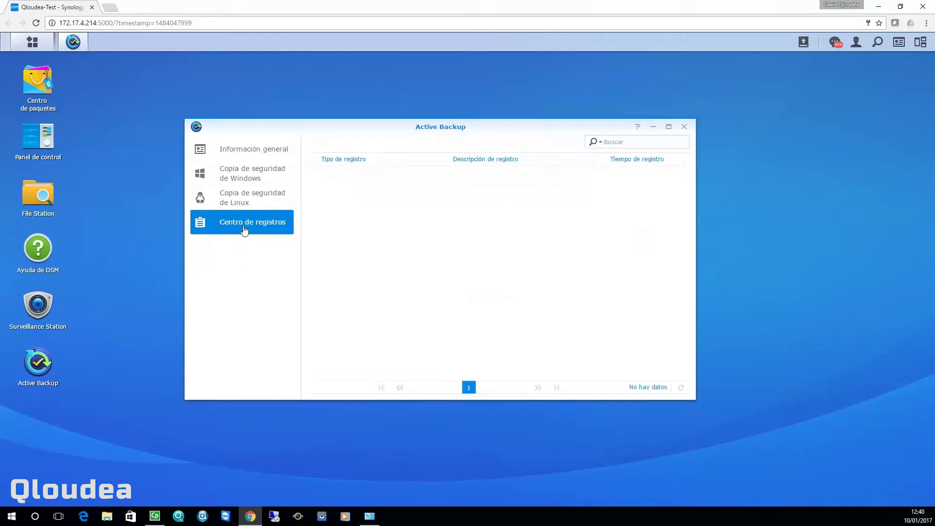
{"action": "left_click", "coordinate": [258, 155]}
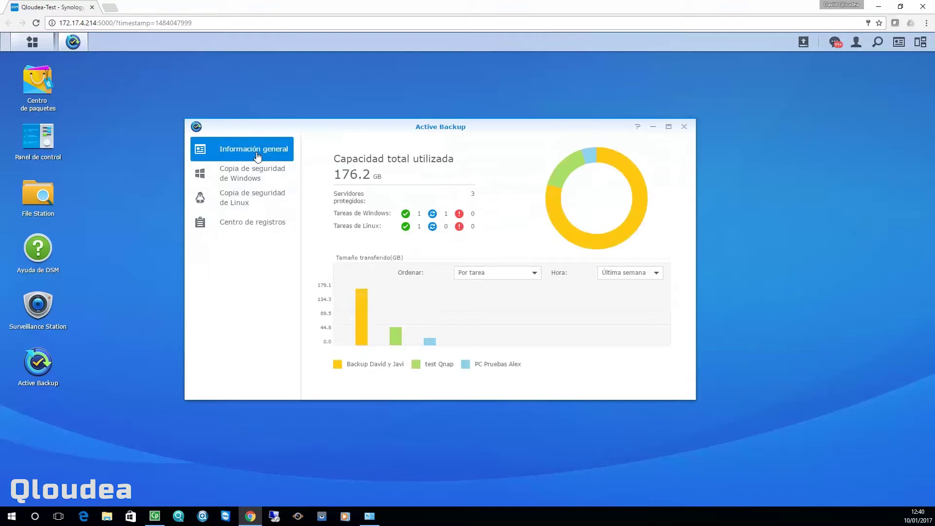
{"action": "left_click", "coordinate": [32, 90]}
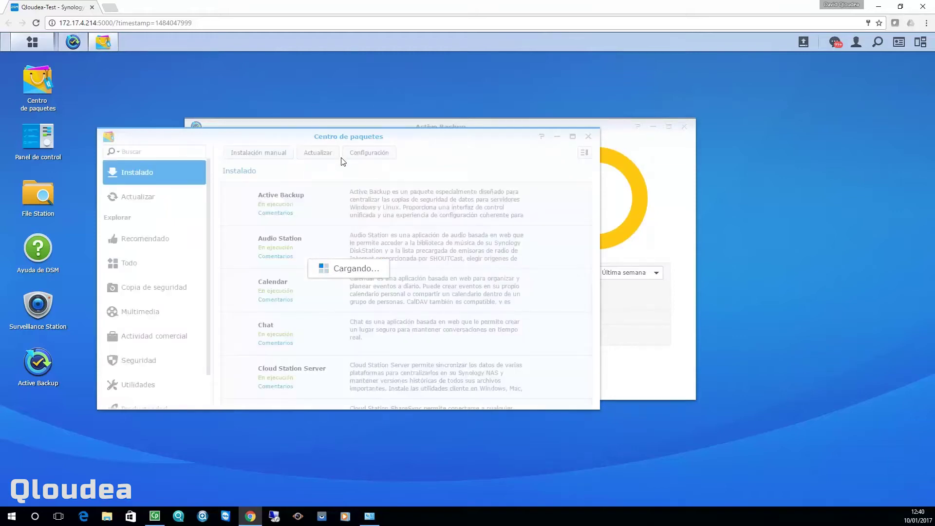
{"action": "left_click", "coordinate": [365, 154]}
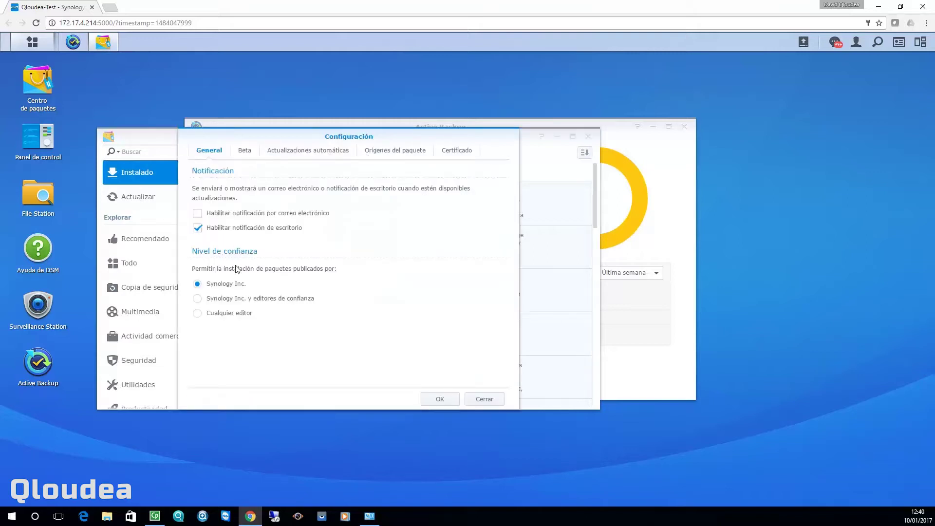
{"action": "left_click", "coordinate": [246, 153]}
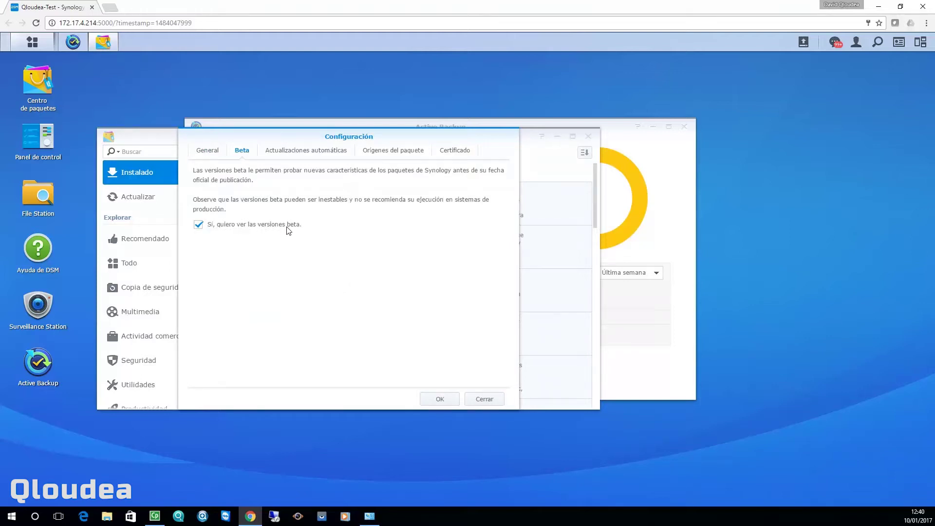
{"action": "left_click", "coordinate": [439, 398]}
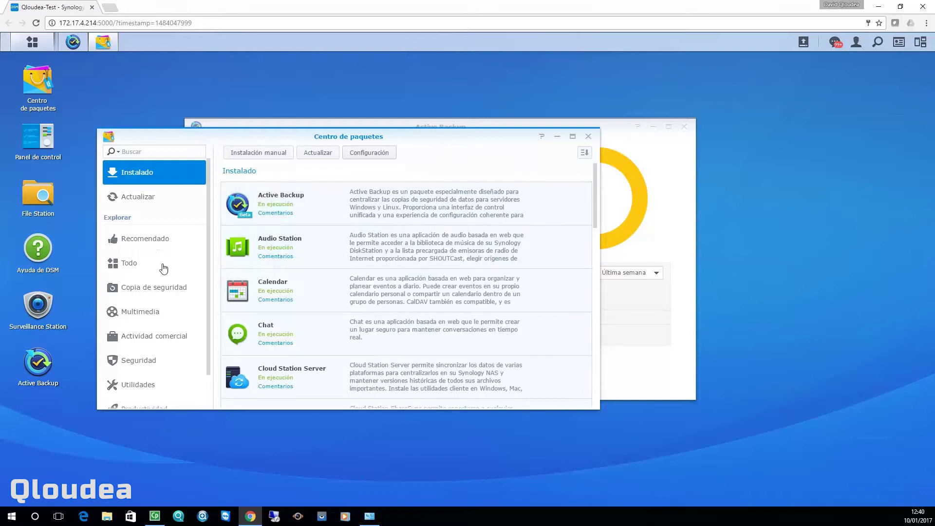
{"action": "scroll", "coordinate": [147, 285], "scroll_direction": "down", "scroll_amount": 1}
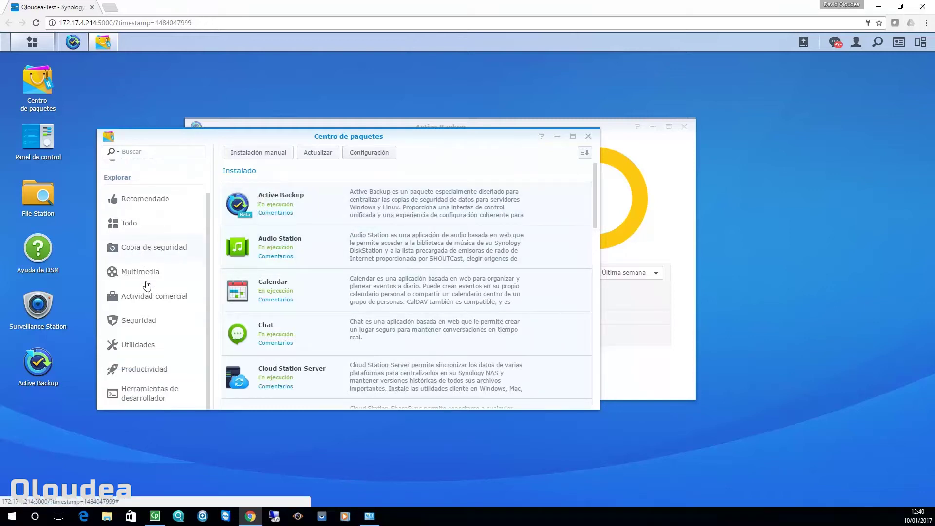
{"action": "scroll", "coordinate": [147, 285], "scroll_direction": "up", "scroll_amount": 1}
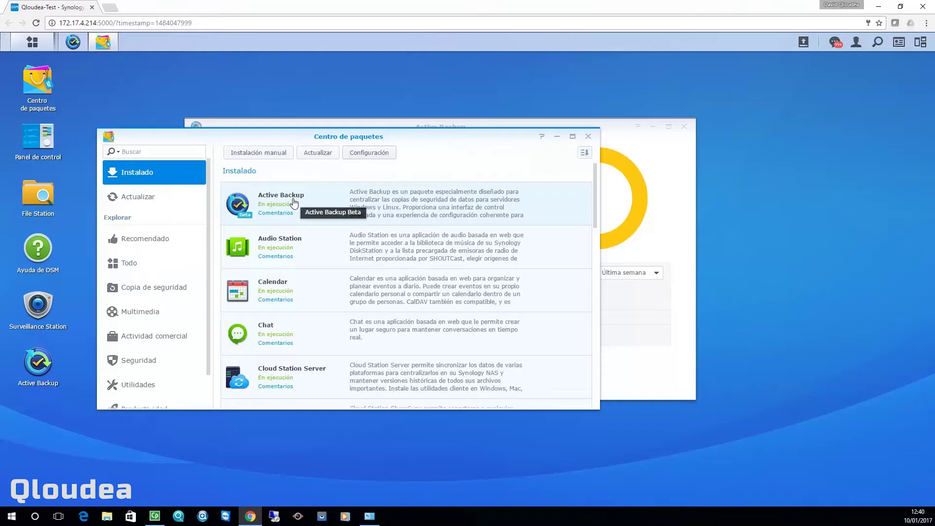
{"action": "left_click", "coordinate": [588, 137]}
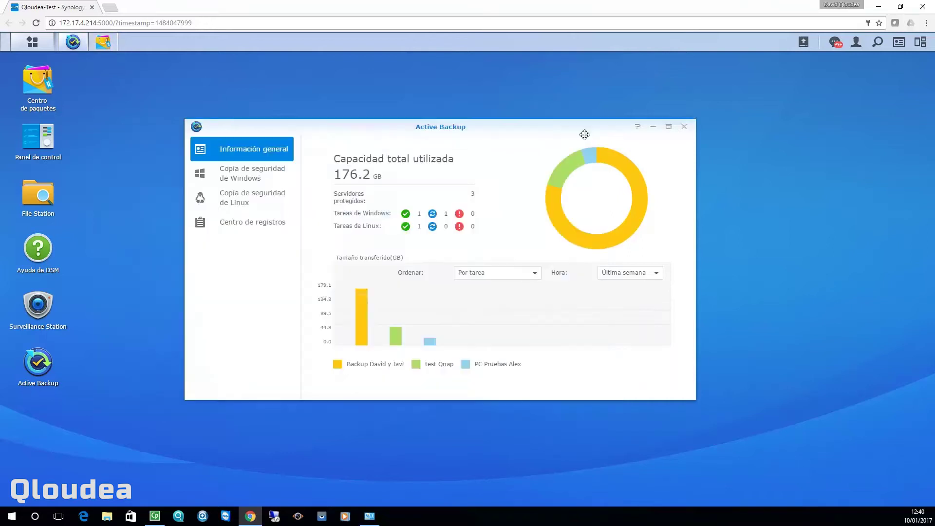
Return to the Windows backup page listing the two existing tasks
{"action": "left_click", "coordinate": [246, 181]}
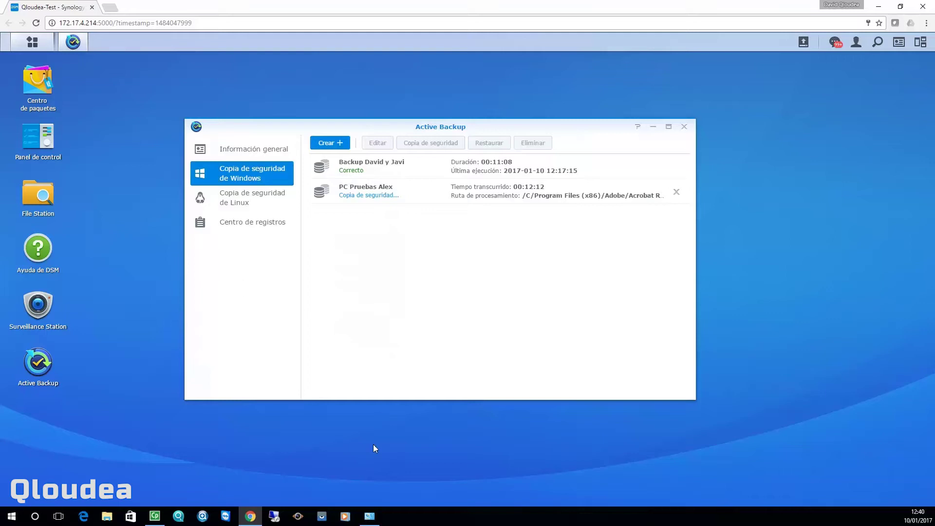
{"action": "mouse_move", "coordinate": [362, 518]}
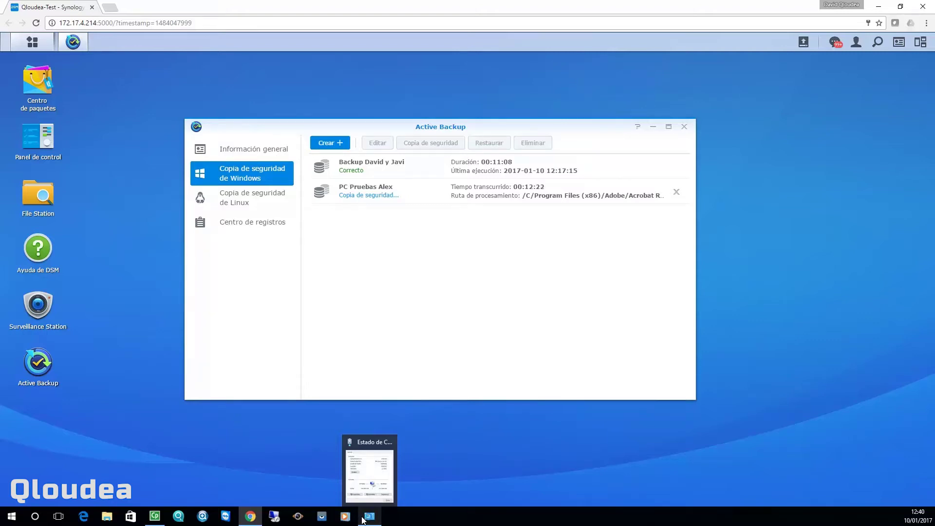
{"action": "left_click", "coordinate": [362, 518]}
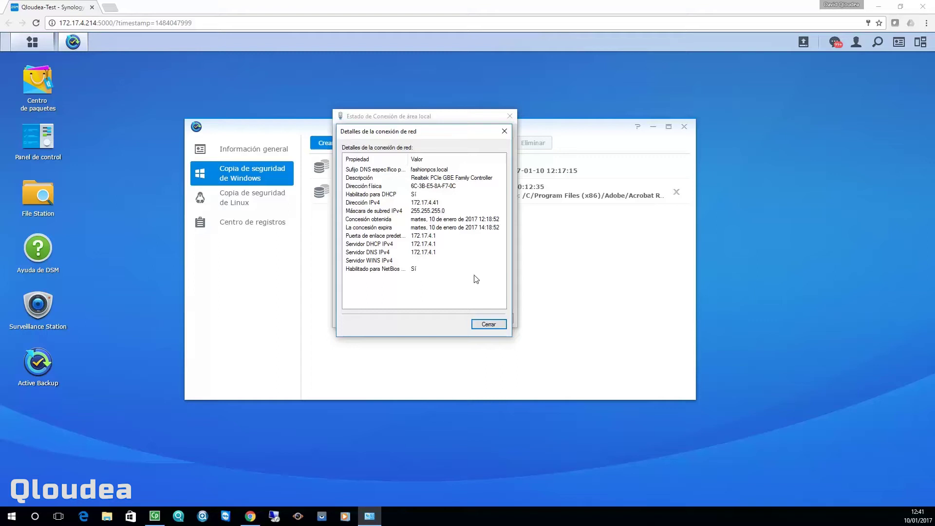
{"action": "left_click", "coordinate": [574, 282]}
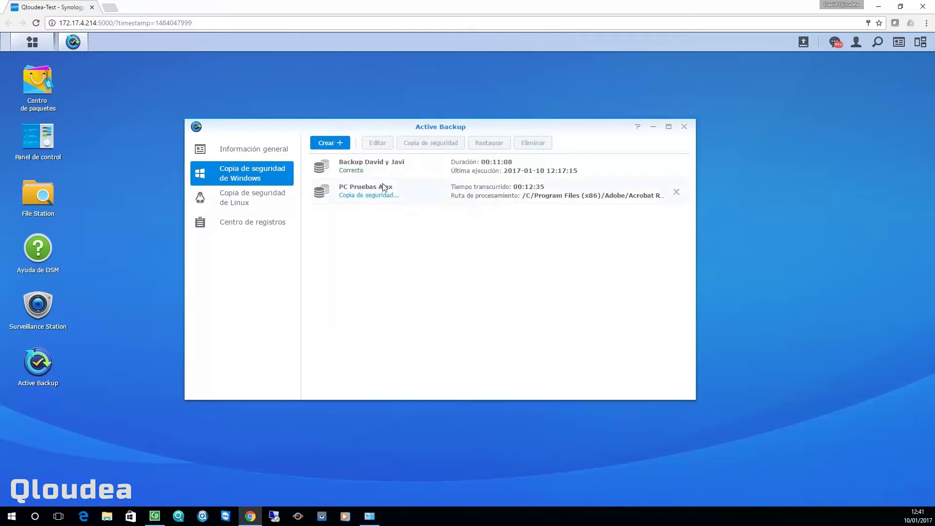
Start a new backup task in multi-version mode and advance to the remote server step
{"action": "left_click", "coordinate": [321, 144]}
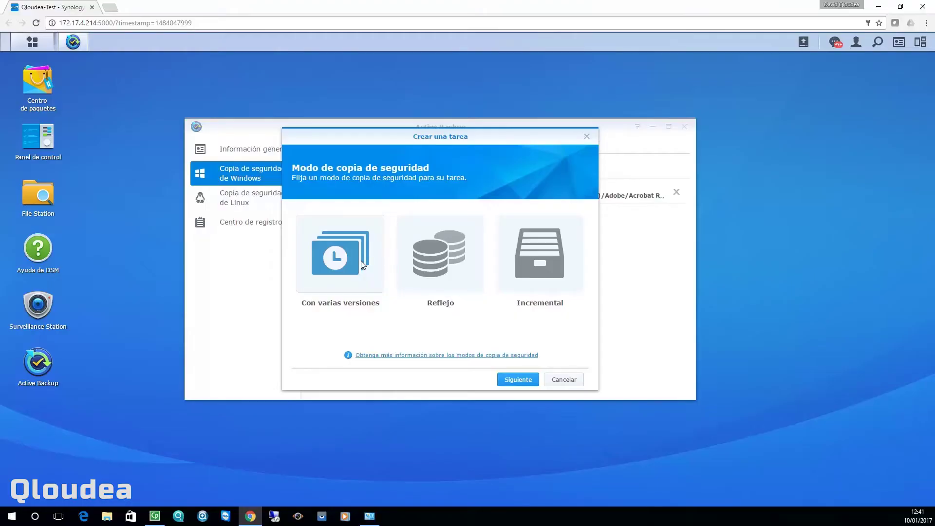
{"action": "left_click", "coordinate": [516, 380]}
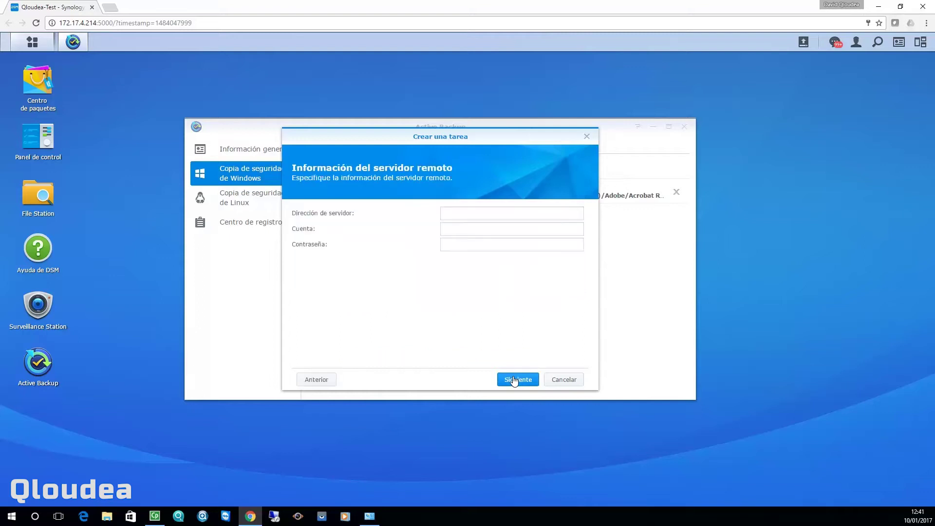
Connect to server 172.17.4.41 using the account name and its password
{"action": "left_click", "coordinate": [500, 215]}
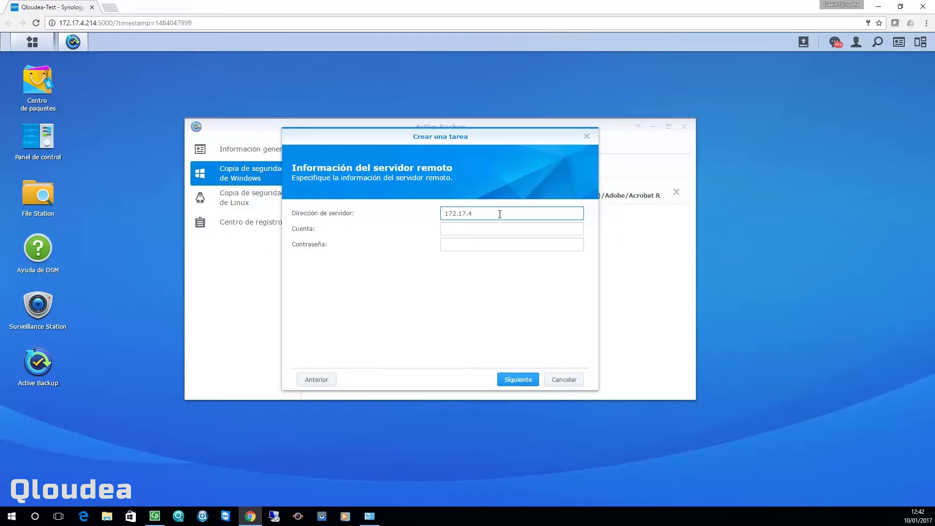
{"action": "key", "text": "alt+Tab"}
{"action": "key", "text": "alt+Tab"}
{"action": "type", "text": ".41"}
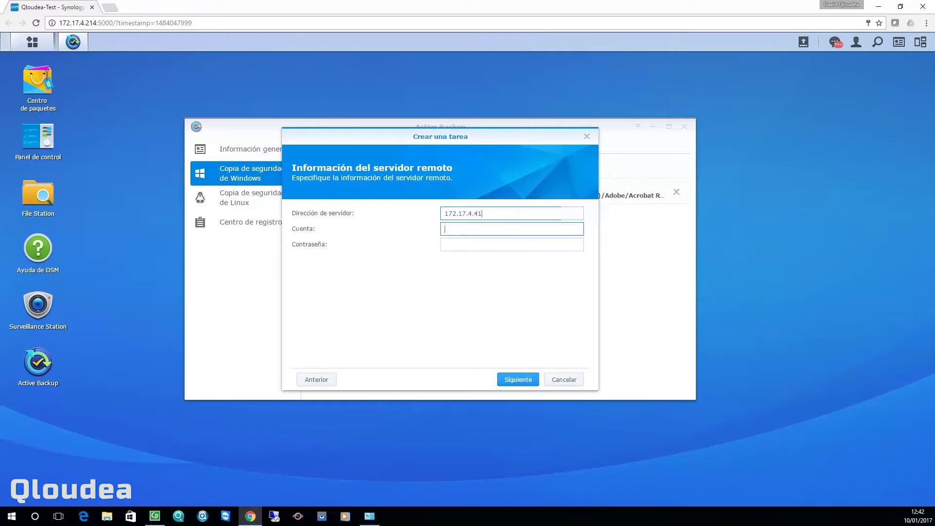
{"action": "type", "text": "Alejandro"}
{"action": "key", "text": "Tab"}
{"action": "type", "text": "•••"}
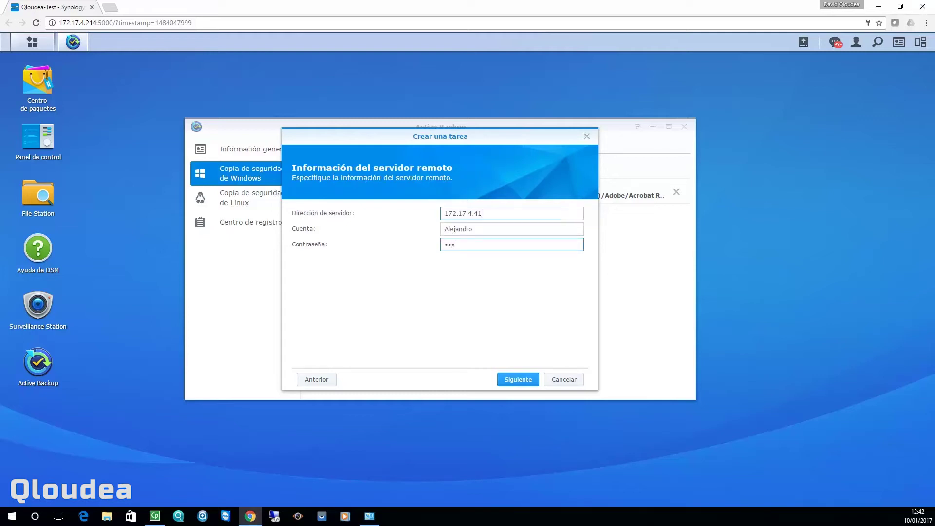
{"action": "type", "text": "•••••"}
{"action": "left_click", "coordinate": [514, 383]}
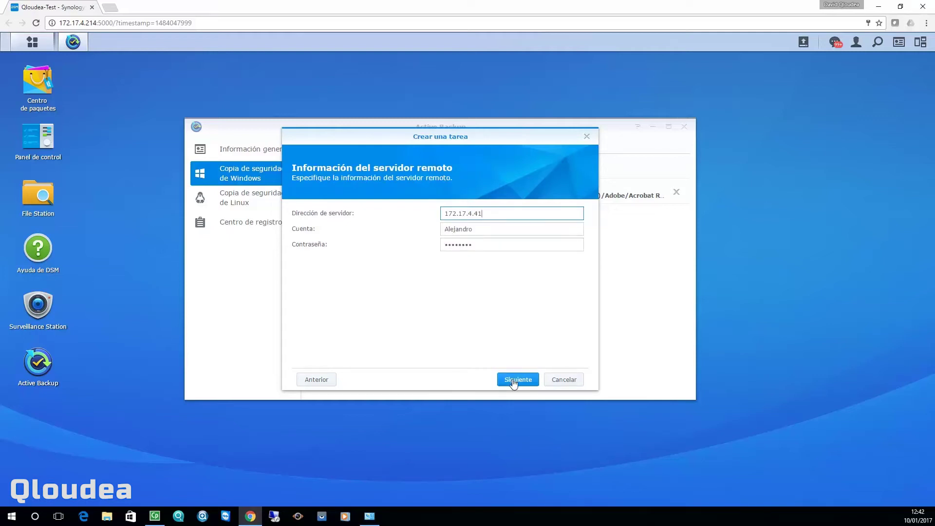
{"action": "left_click", "coordinate": [514, 384]}
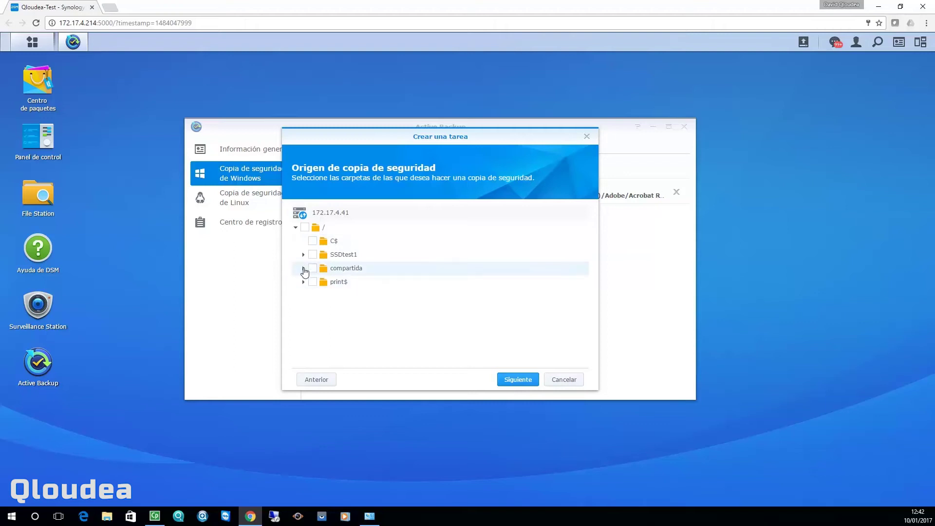
Select the compartida folder as the source and name the task BackupWin1
{"action": "left_click", "coordinate": [303, 255]}
{"action": "left_click", "coordinate": [517, 380]}
{"action": "left_click", "coordinate": [497, 214]}
{"action": "type", "text": "BackupWin1"}
{"action": "key", "text": "Tab"}
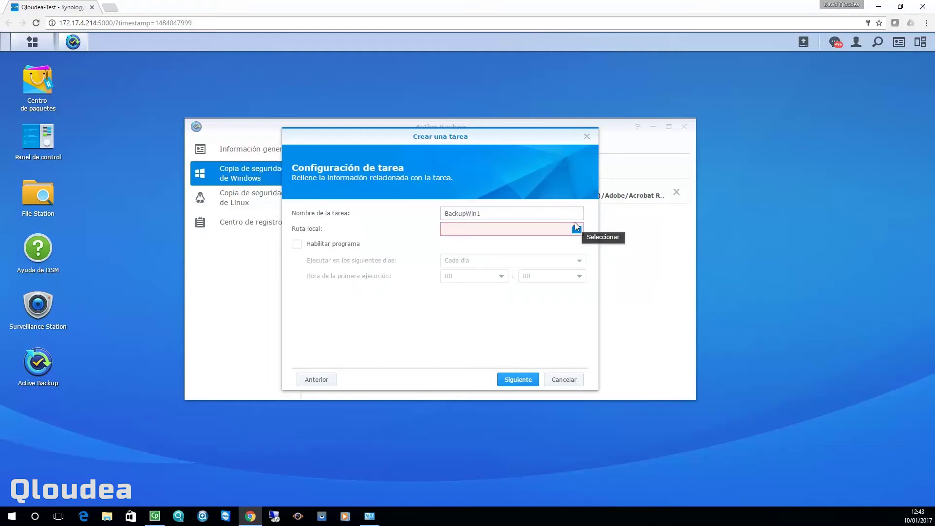
Set the task's local path to /NetBackup
{"action": "left_click", "coordinate": [576, 225]}
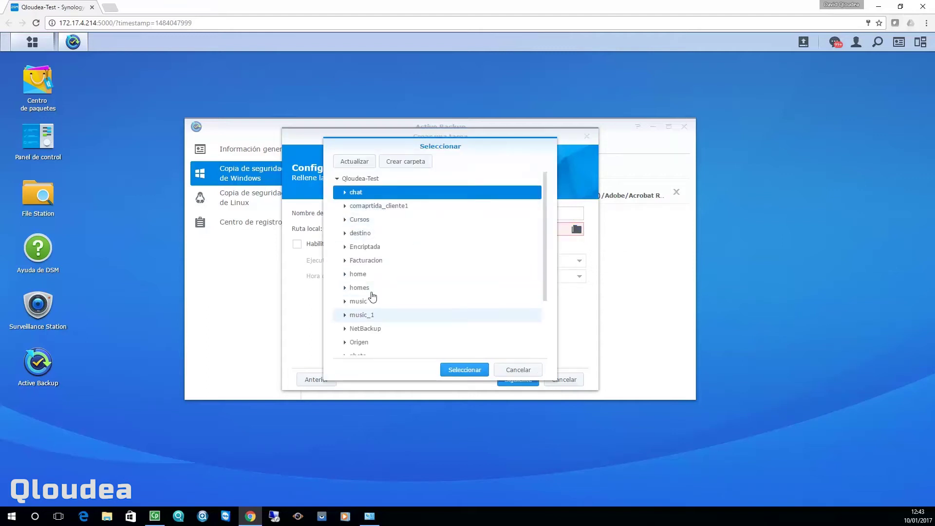
{"action": "left_click", "coordinate": [346, 329]}
{"action": "left_click", "coordinate": [363, 330]}
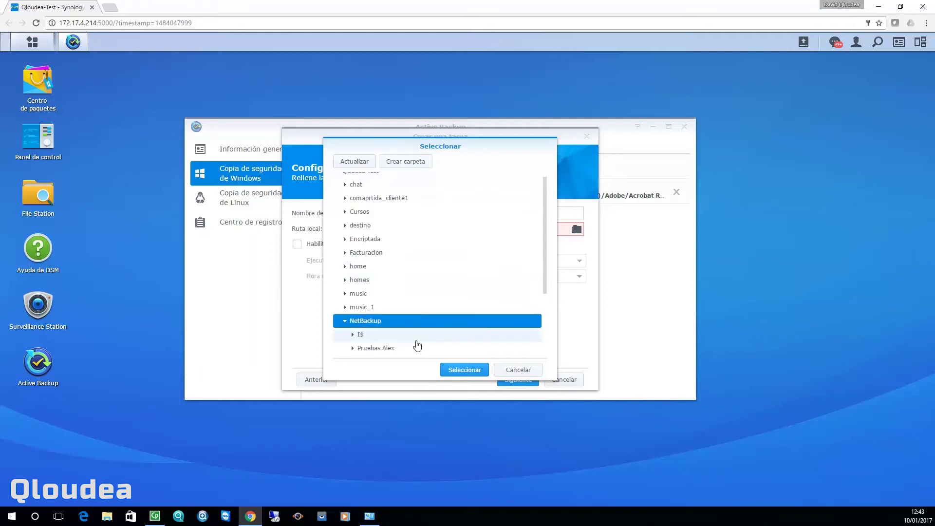
{"action": "left_click", "coordinate": [461, 370]}
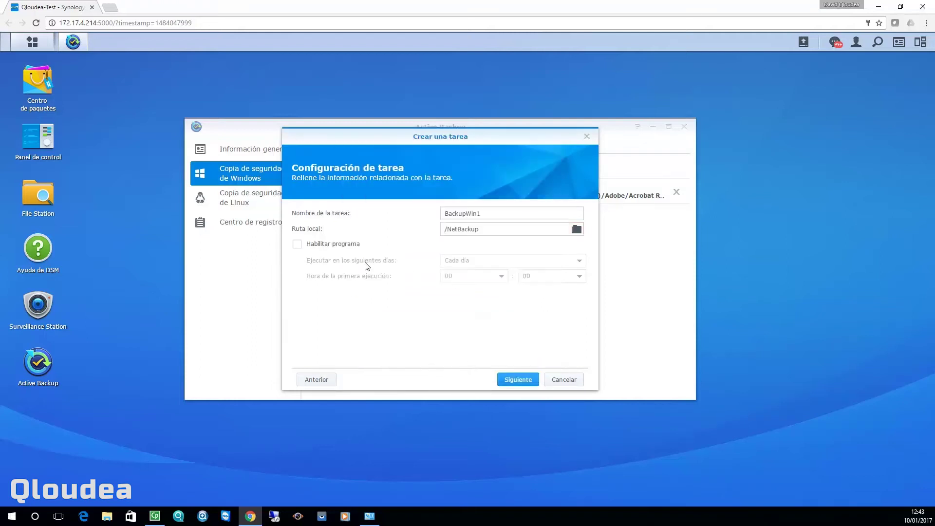
Enable a Días laborables schedule with the first run at 18:00
{"action": "left_click", "coordinate": [349, 247]}
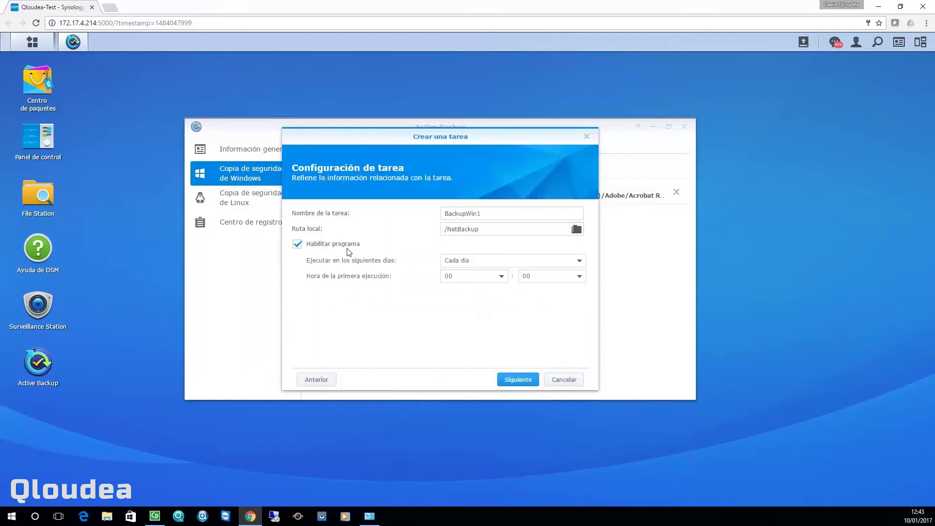
{"action": "left_click", "coordinate": [469, 265]}
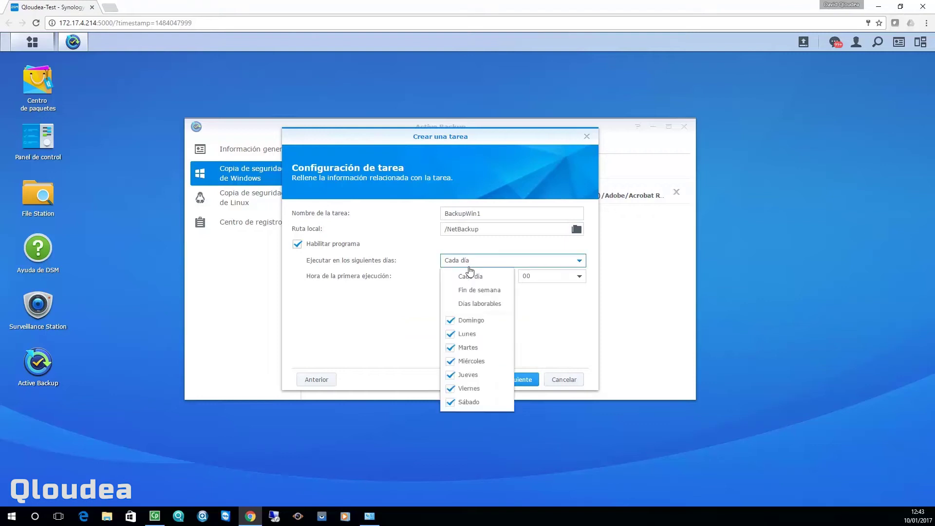
{"action": "left_click", "coordinate": [489, 306]}
{"action": "left_click", "coordinate": [592, 285]}
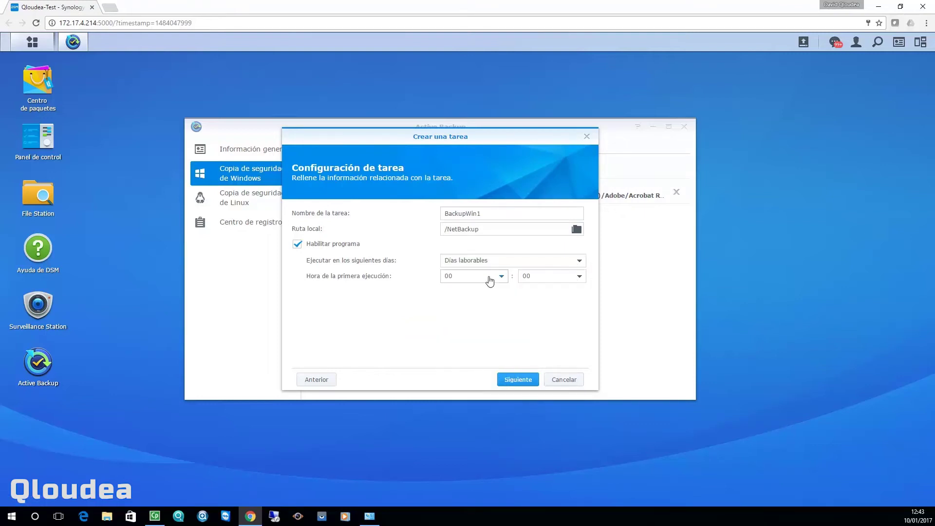
{"action": "left_click", "coordinate": [489, 279]}
{"action": "scroll", "coordinate": [489, 389], "scroll_direction": "down", "scroll_amount": 1}
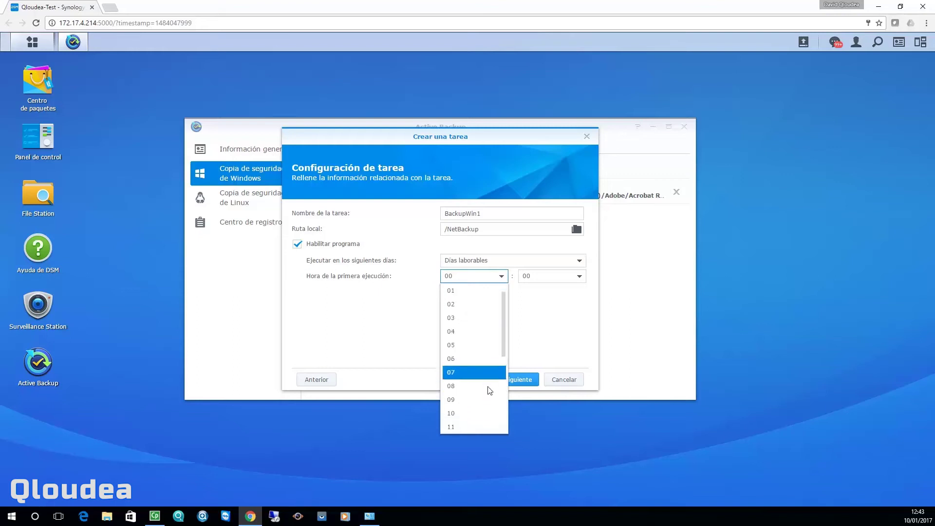
{"action": "scroll", "coordinate": [489, 390], "scroll_direction": "down", "scroll_amount": 3}
{"action": "left_click", "coordinate": [489, 389]}
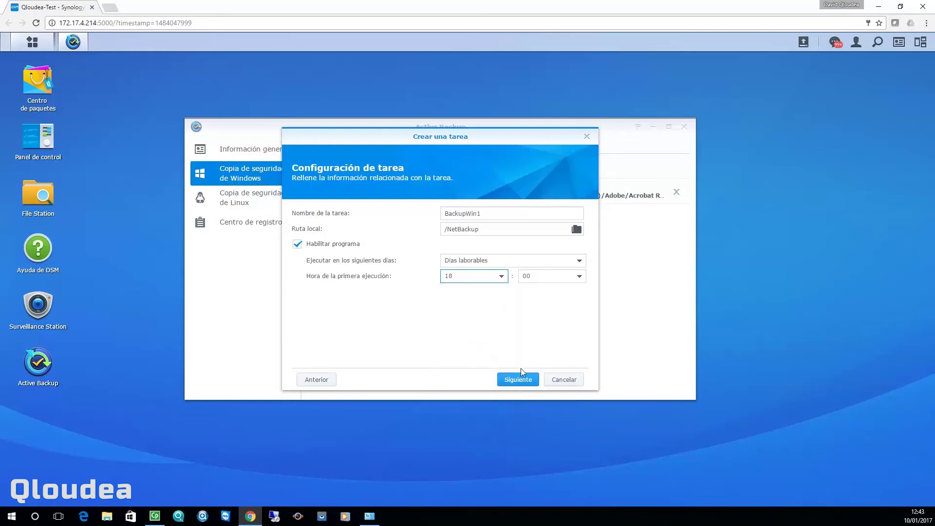
{"action": "left_click", "coordinate": [518, 382]}
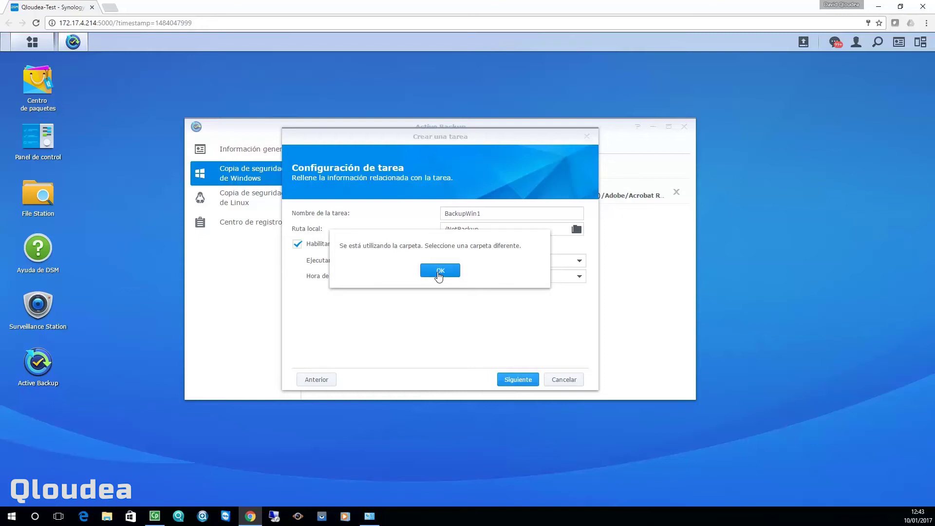
Dismiss the folder-in-use warning and use a new NetBackup/Windows1 folder as local path
{"action": "left_click", "coordinate": [439, 273]}
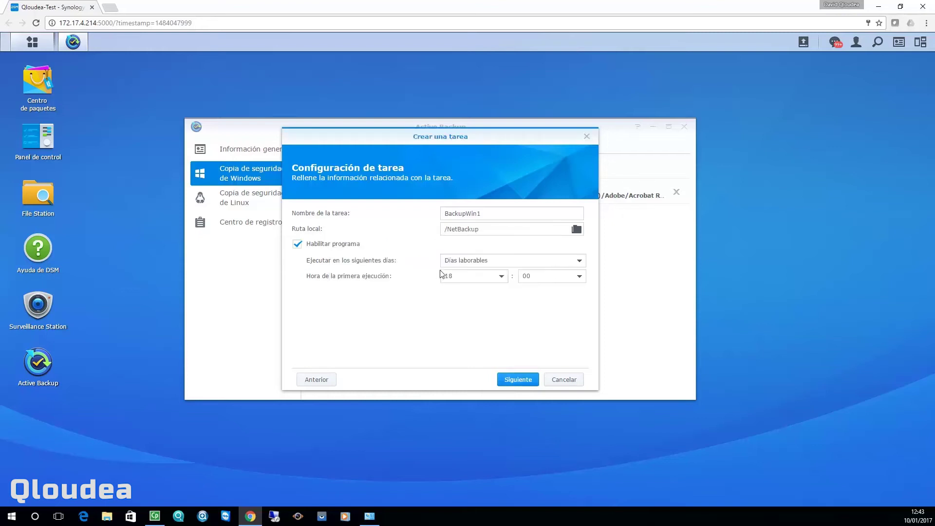
{"action": "left_click", "coordinate": [577, 229]}
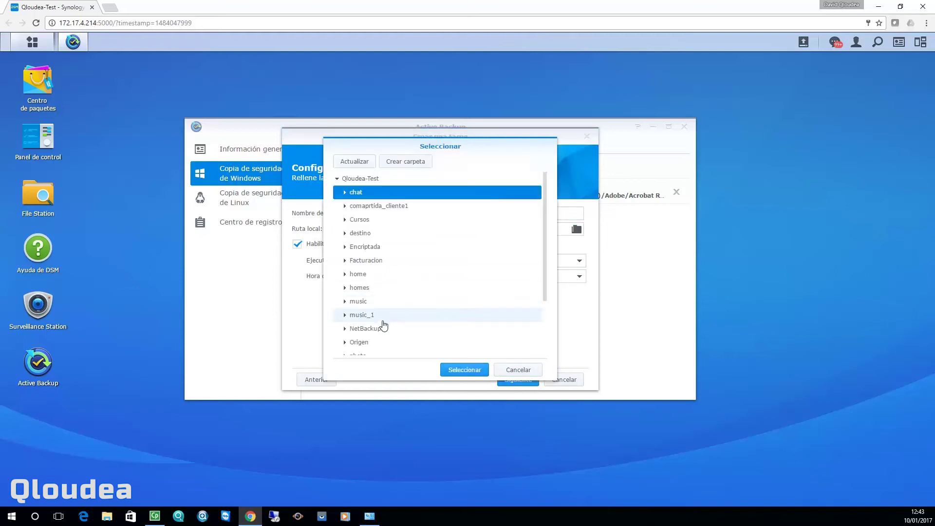
{"action": "left_click", "coordinate": [383, 329]}
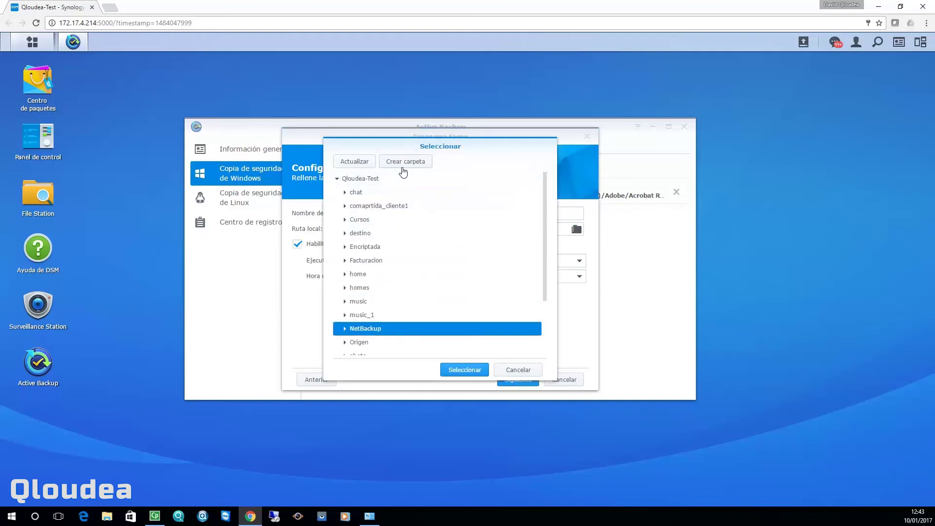
{"action": "left_click", "coordinate": [403, 166]}
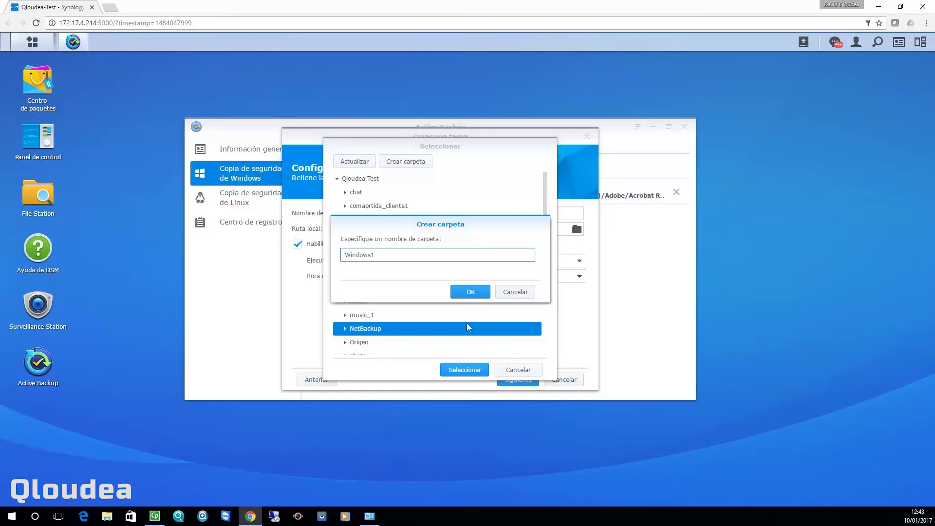
{"action": "left_click", "coordinate": [471, 292]}
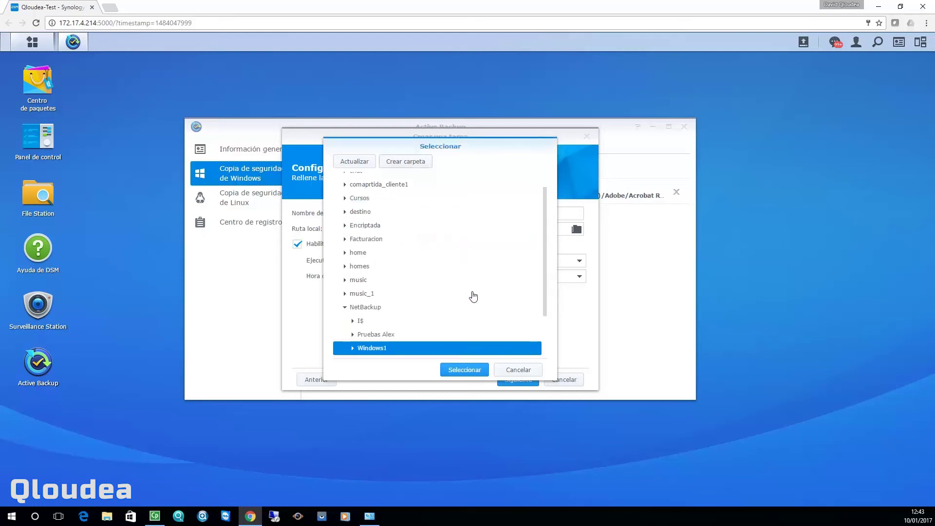
{"action": "left_click", "coordinate": [455, 369]}
{"action": "left_click", "coordinate": [507, 383]}
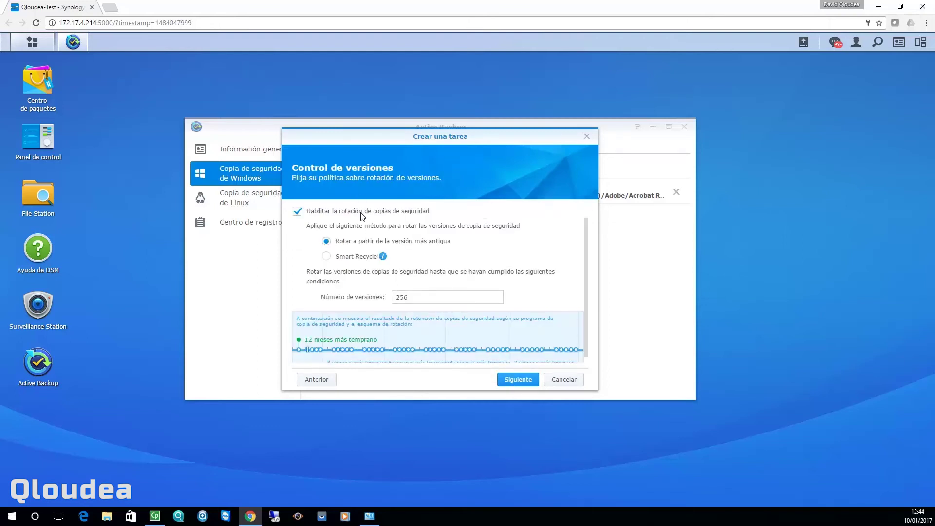
Change Número de versiones from 256 to 20
{"action": "double_click", "coordinate": [439, 301]}
{"action": "type", "text": "20"}
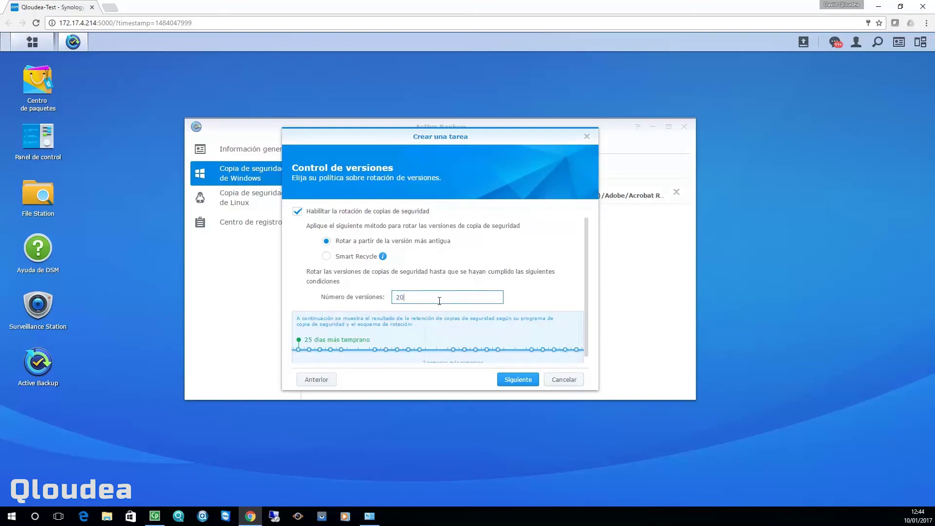
{"action": "left_click", "coordinate": [326, 261]}
{"action": "scroll", "coordinate": [451, 251], "scroll_direction": "down", "scroll_amount": 1}
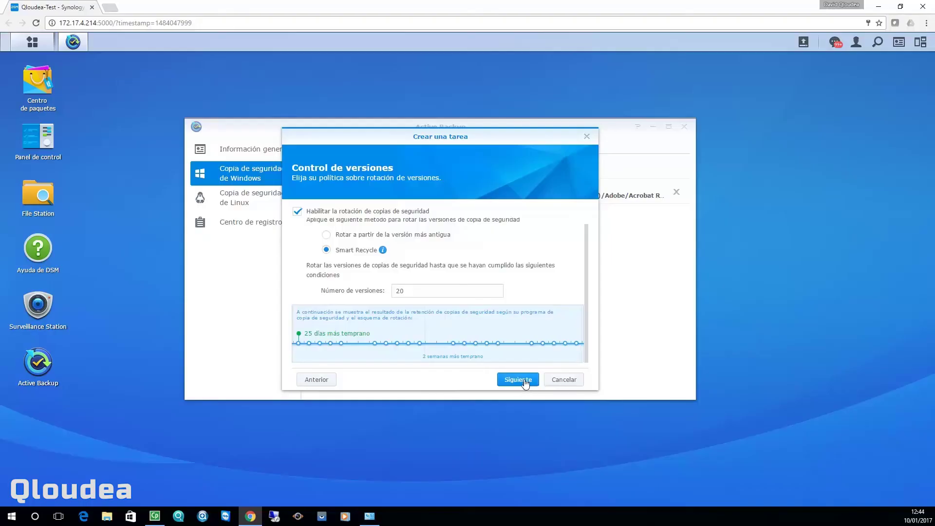
Review the BackupWin1 summary: server 172.17.4.41, Smart Recycle keeping 20 versions
{"action": "left_click", "coordinate": [525, 382]}
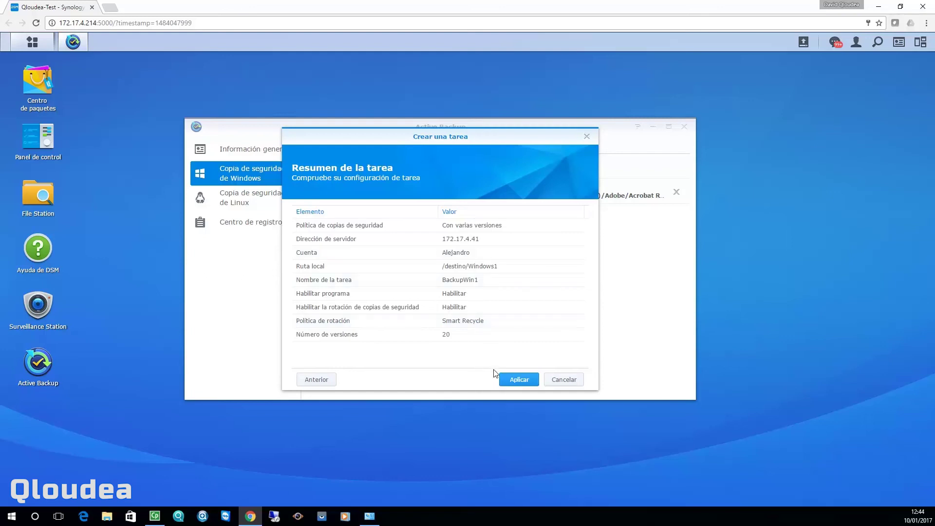
Apply the BackupWin1 task and confirm running the backup immediately
{"action": "left_click", "coordinate": [537, 381]}
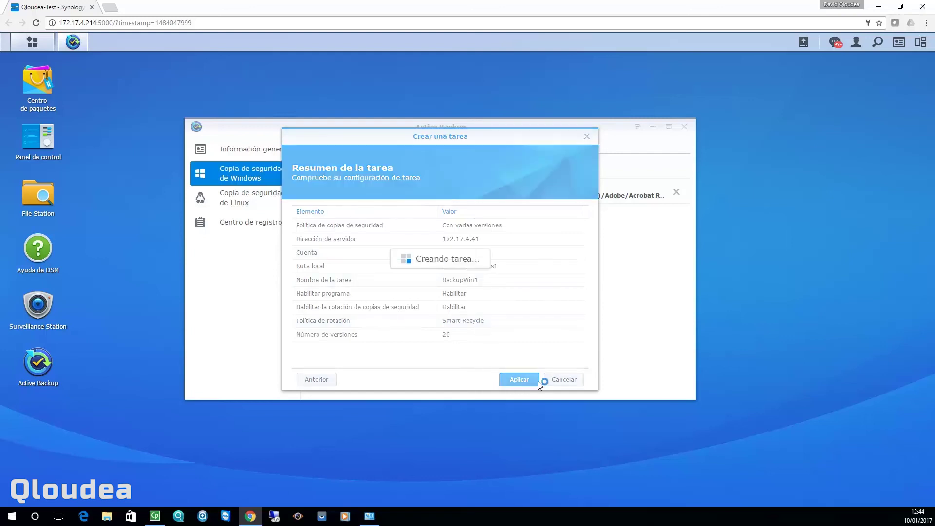
{"action": "left_click", "coordinate": [452, 277]}
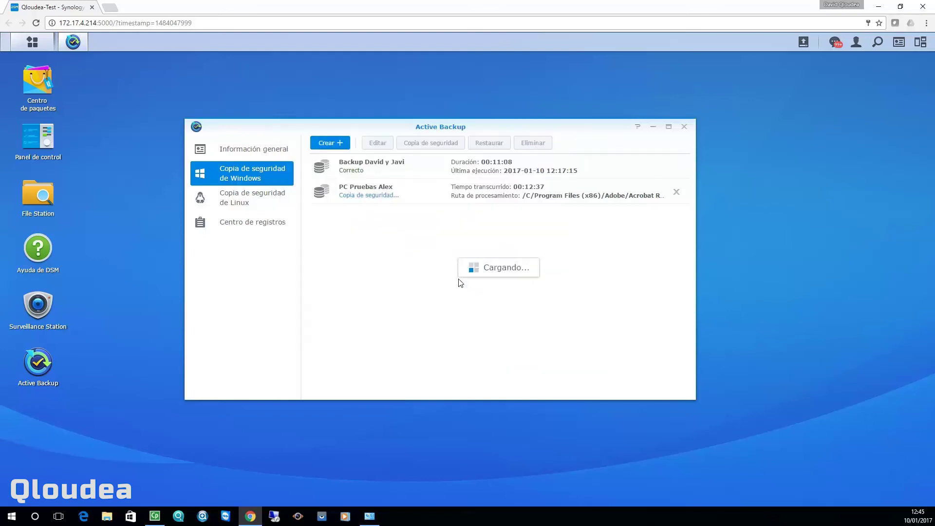